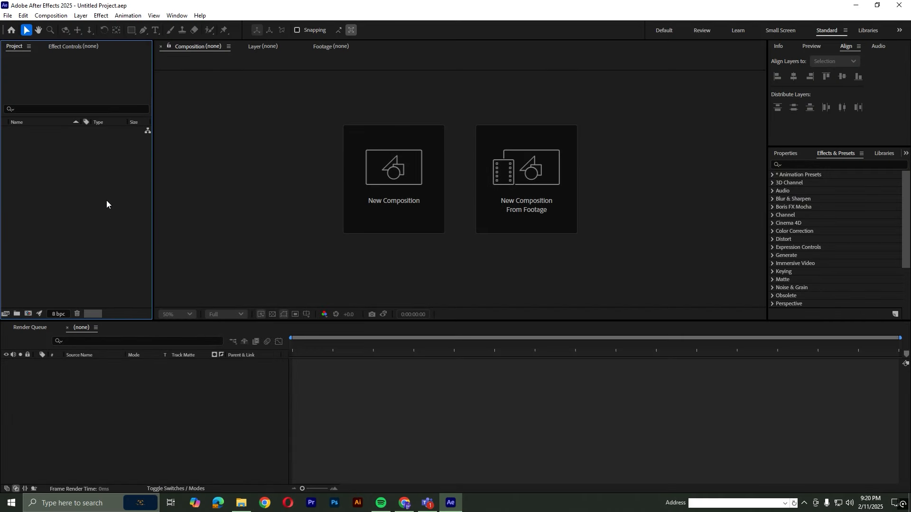
Create a new composition that is 2500 px wide and 1200 px high
right_click(52, 170)
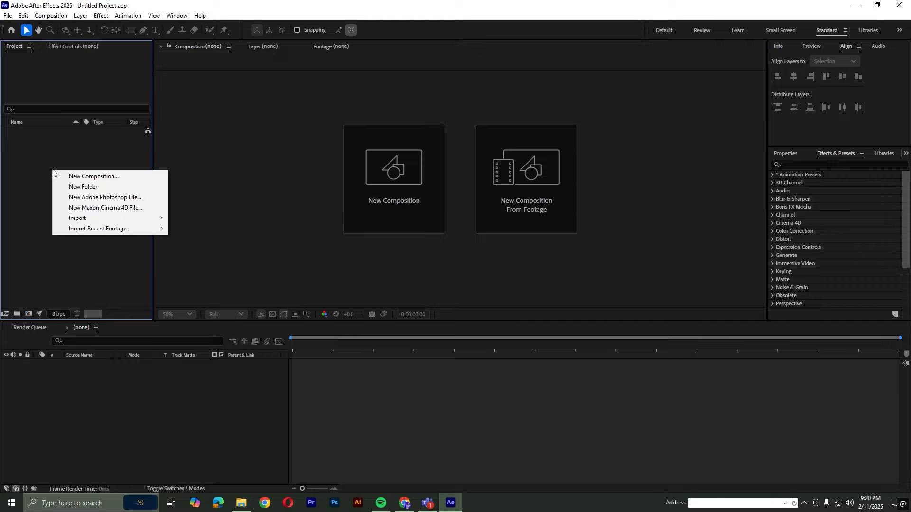
left_click(67, 175)
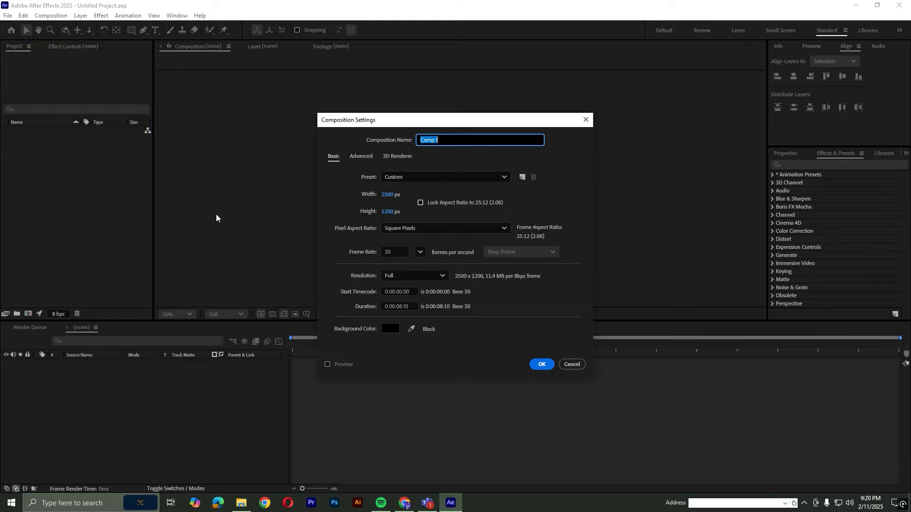
left_click(388, 194)
type("2500")
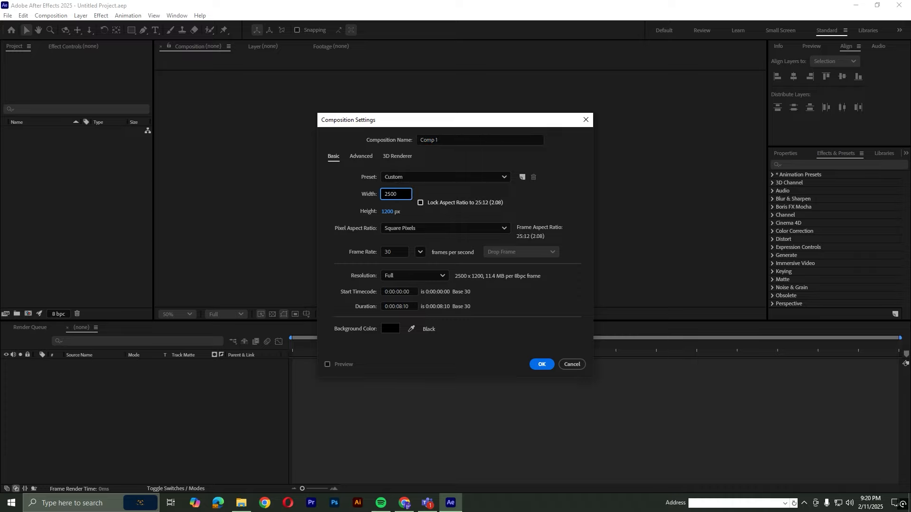
left_click(387, 212)
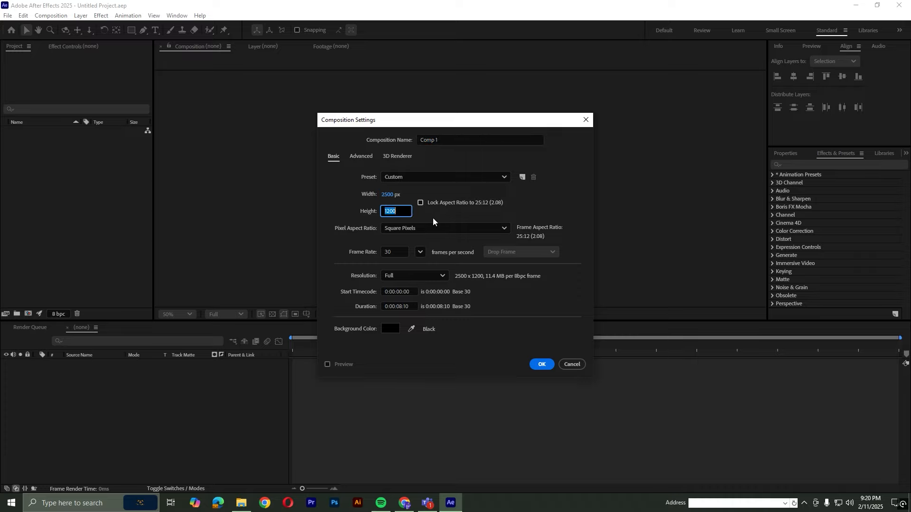
type("1200")
left_click(540, 364)
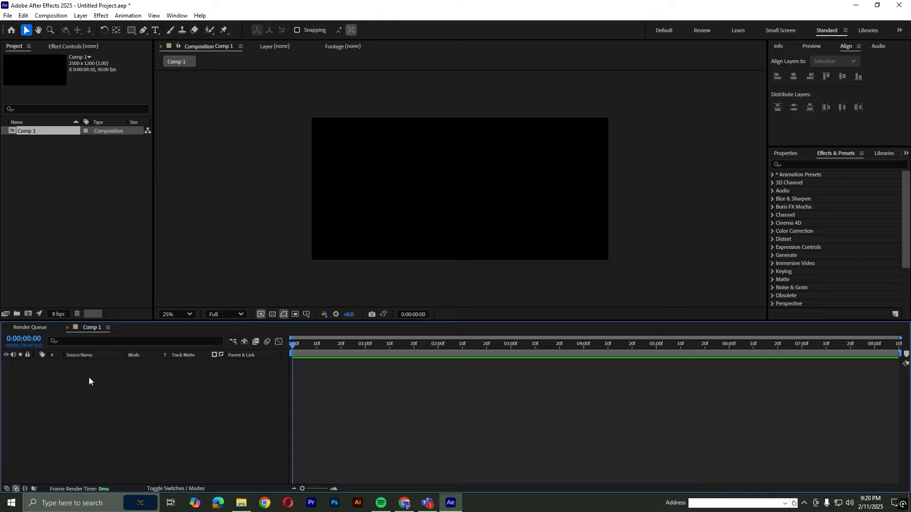
left_click(156, 31)
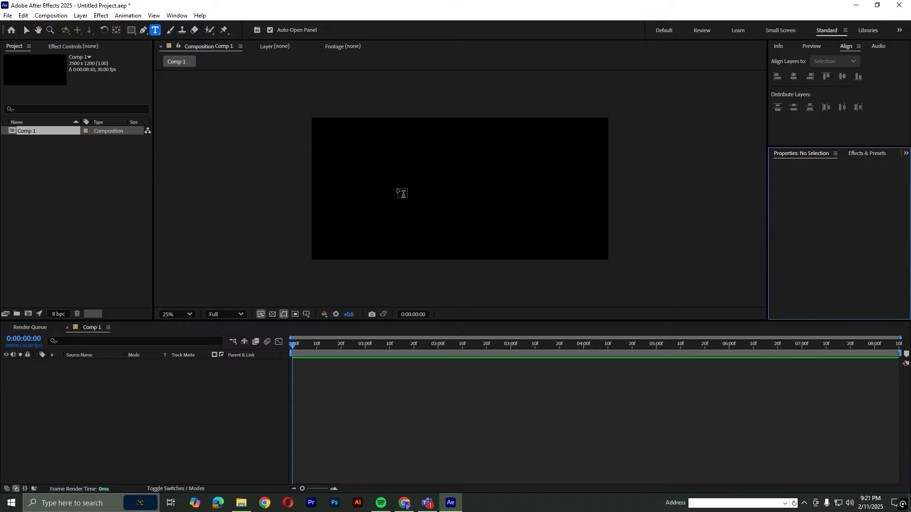
left_click(378, 190)
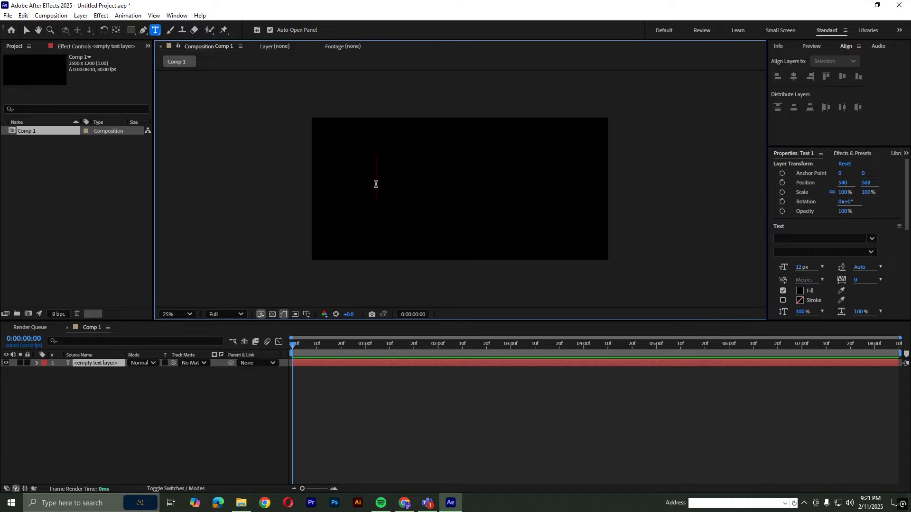
type("20")
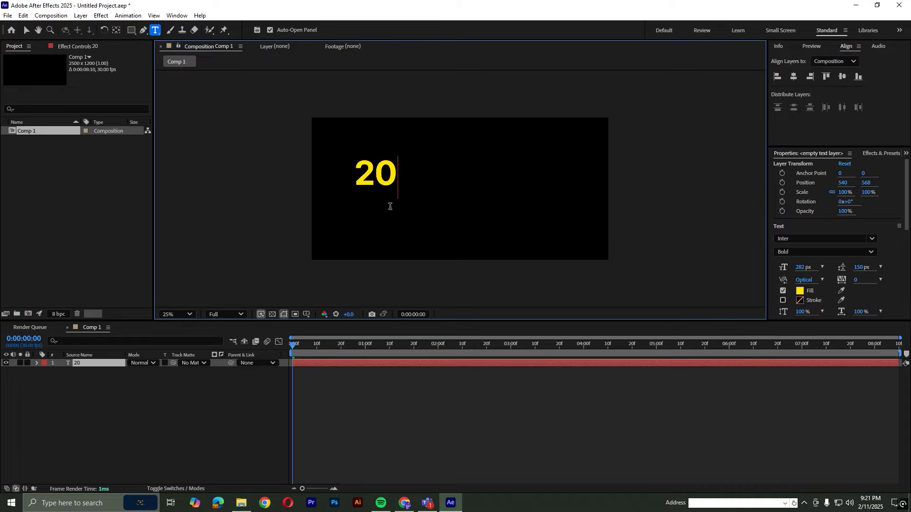
type("20")
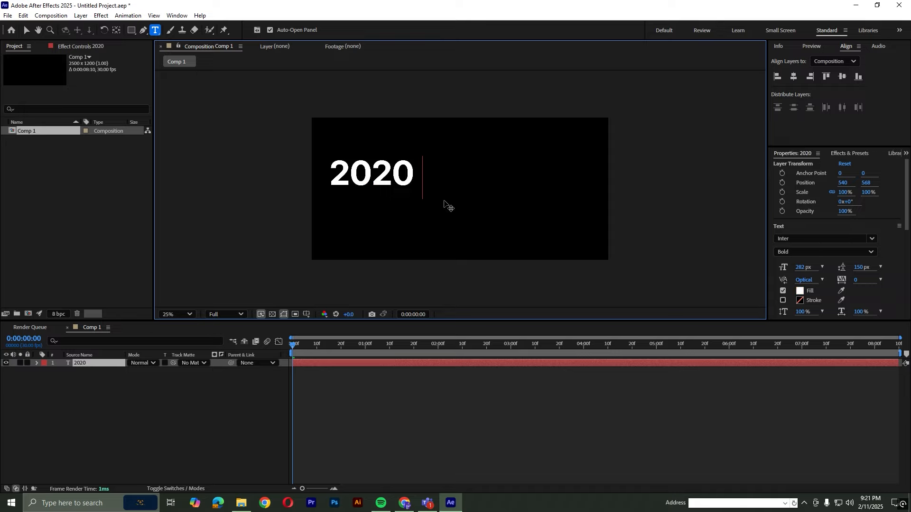
type("2")
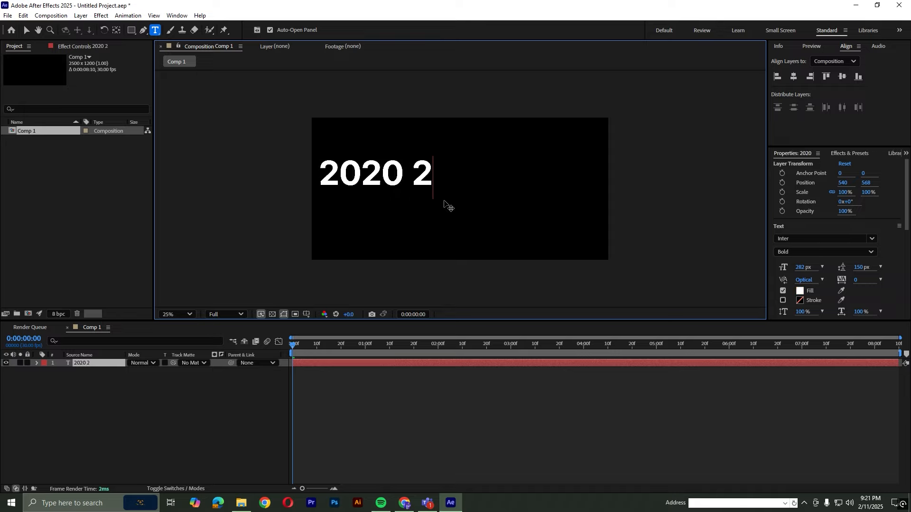
type("021 2022 20")
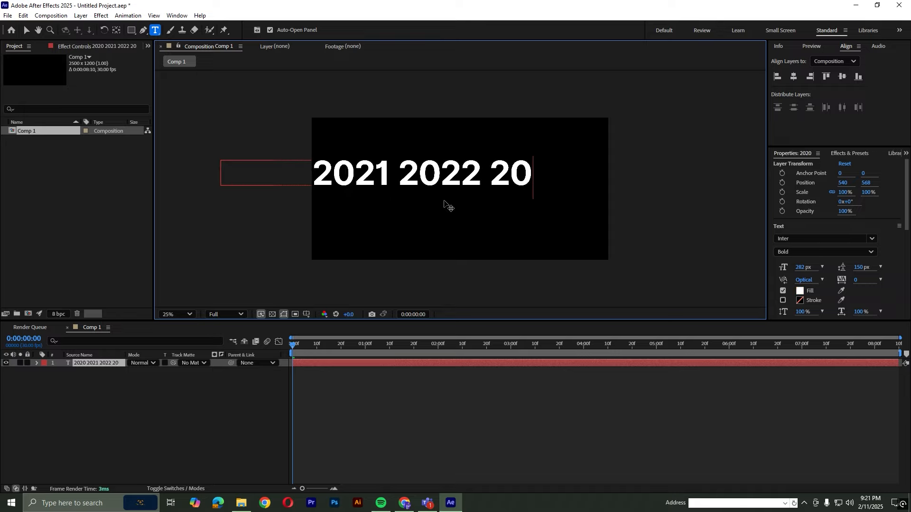
type("23 2024 2025 2026")
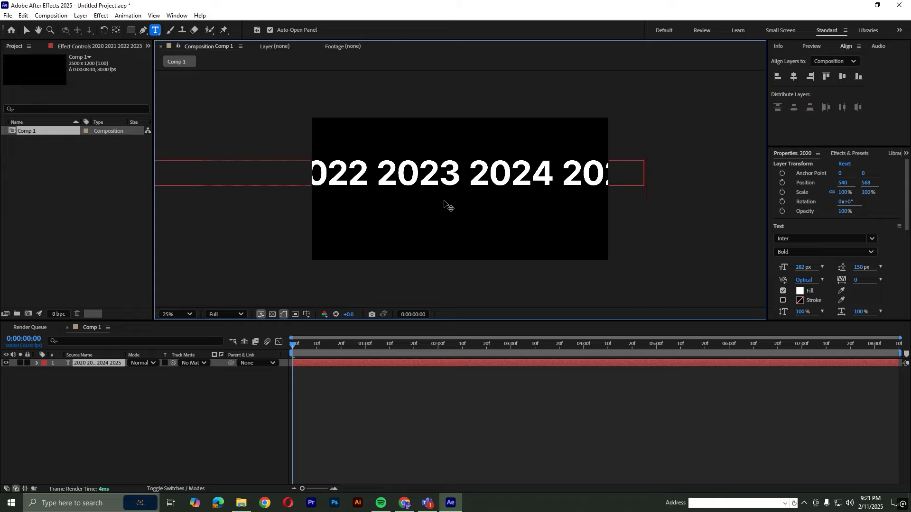
left_click(325, 391)
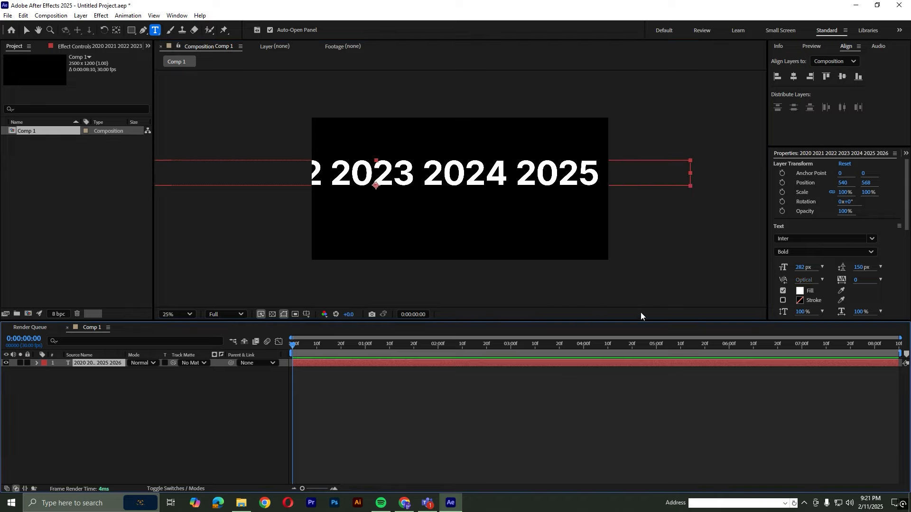
Align the years text layer to the horizontal and vertical center of the composition
left_click(794, 78)
left_click(841, 78)
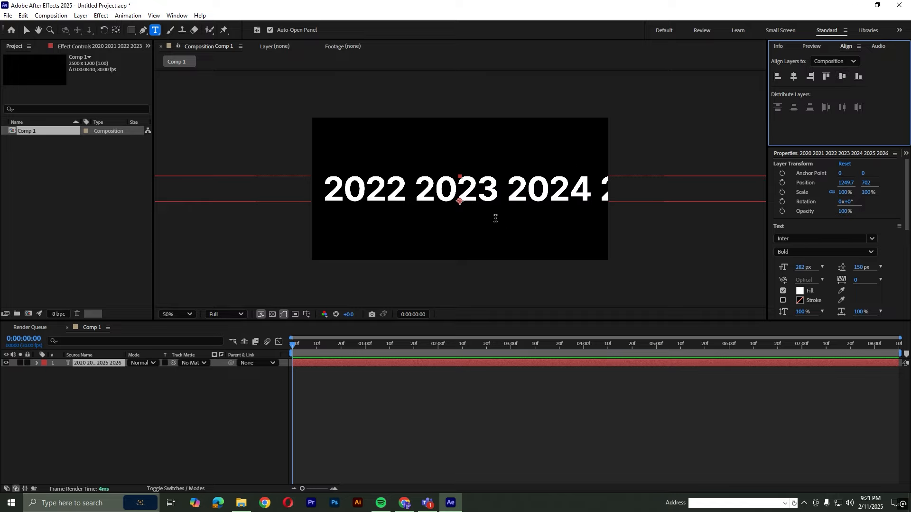
key("period")
scroll(500, 223, "down", 2)
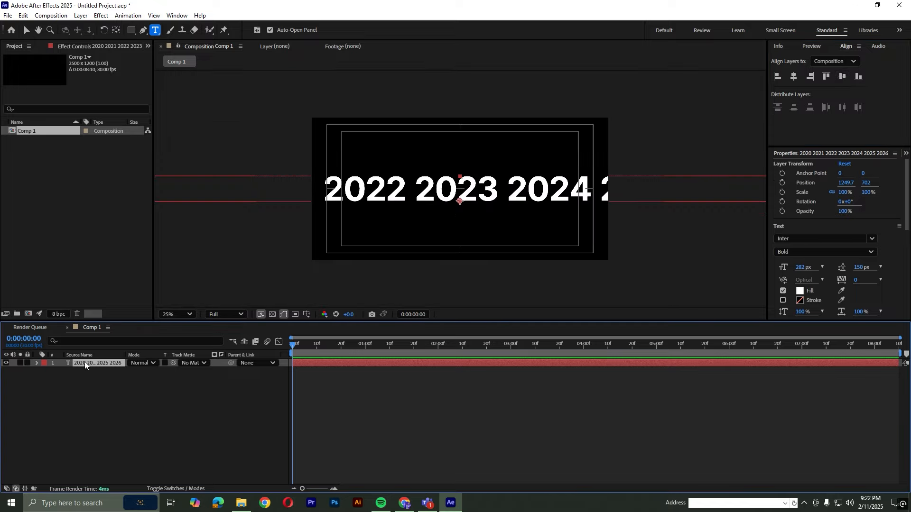
Reveal the text layer's Position and shift its X value to about -289.3 so that 2025 sits at the center
key("p")
left_click_drag(138, 372, 2, 377)
left_click_drag(848, 185, 730, 272)
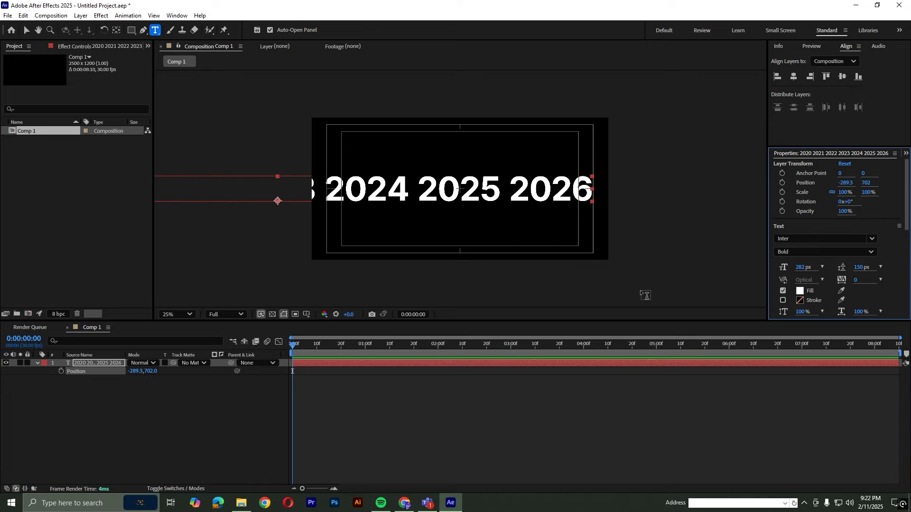
Change the fill color of only the characters "2025" to yellow-orange FFC000
left_click_drag(417, 193, 500, 193)
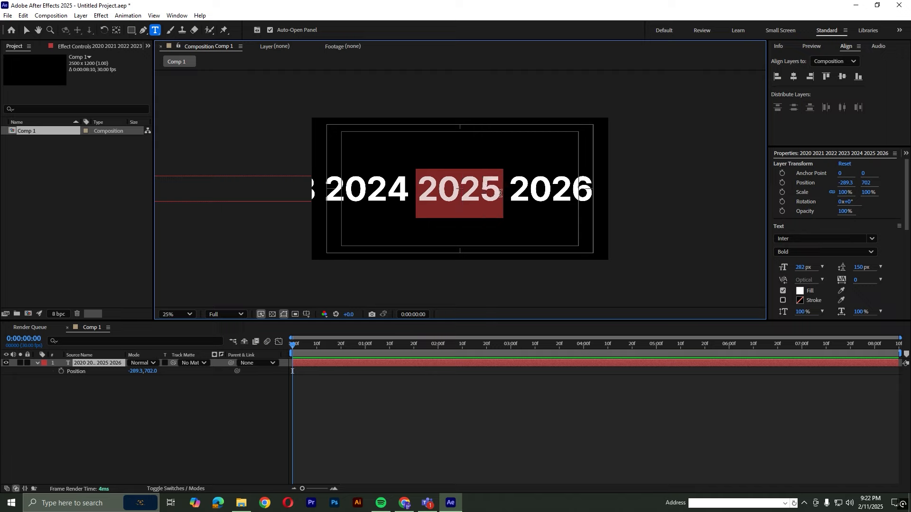
left_click(800, 291)
left_click_drag(338, 304, 339, 306)
left_click_drag(297, 219, 333, 197)
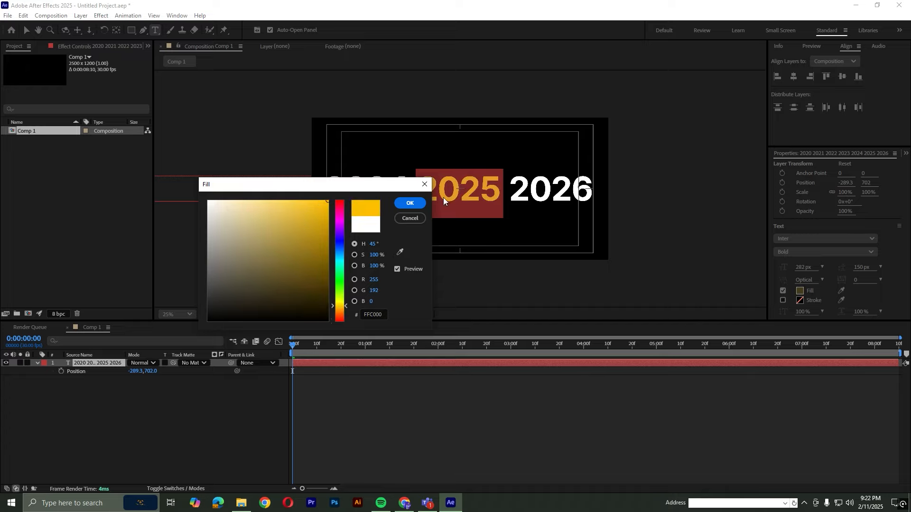
left_click(409, 203)
left_click(335, 407)
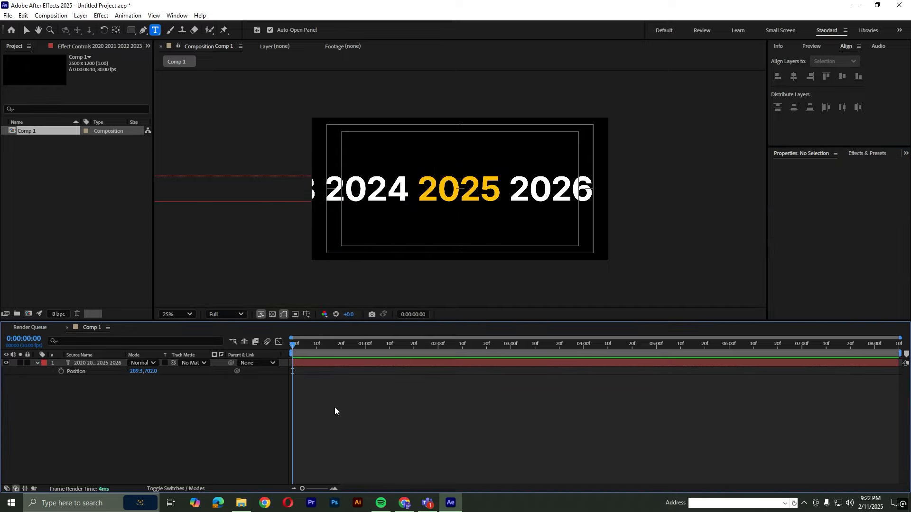
Set the text layer's Position to about 2919.7, 702 and keyframe it at 0:00:00:00 as the scroll's start
left_click_drag(142, 372, 773, 372)
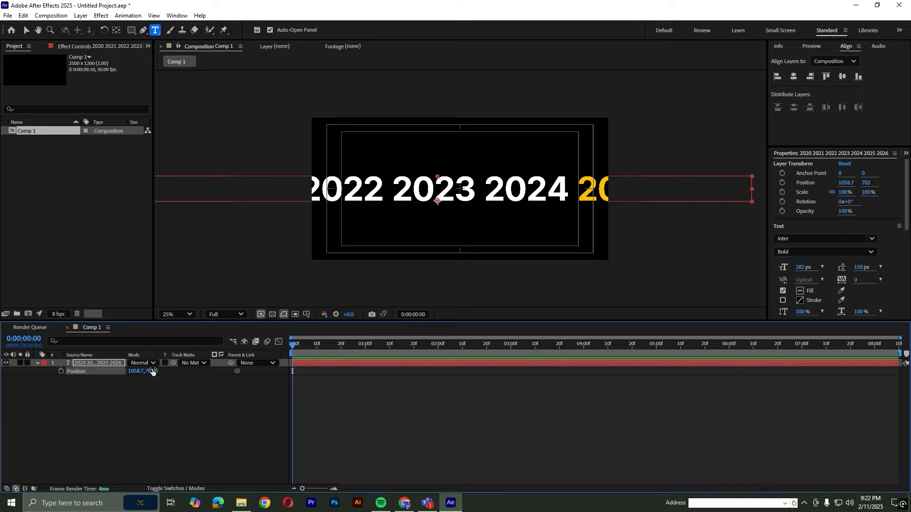
left_click_drag(134, 371, 563, 368)
left_click_drag(140, 371, 582, 369)
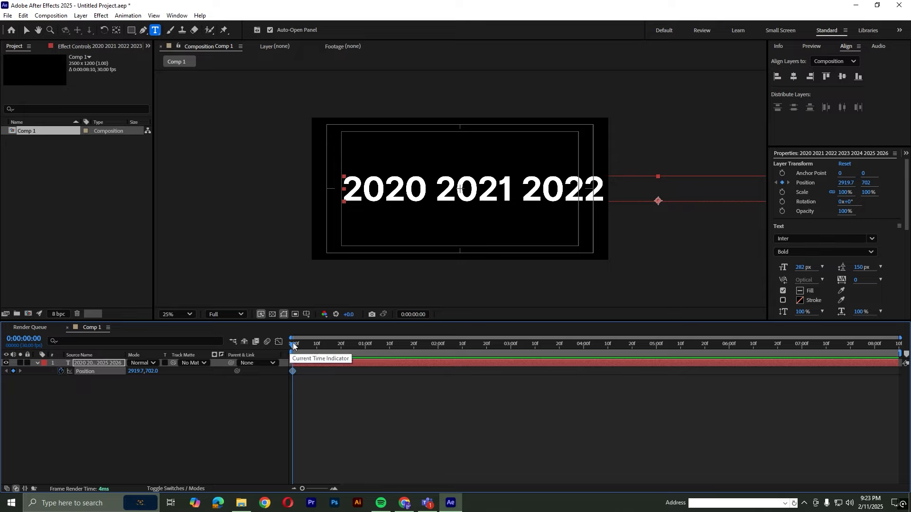
Add a Position keyframe at 0:00:01:00 with X about -304.3 to bring 2025 to the center, and return to the start
left_click_drag(293, 346, 366, 344)
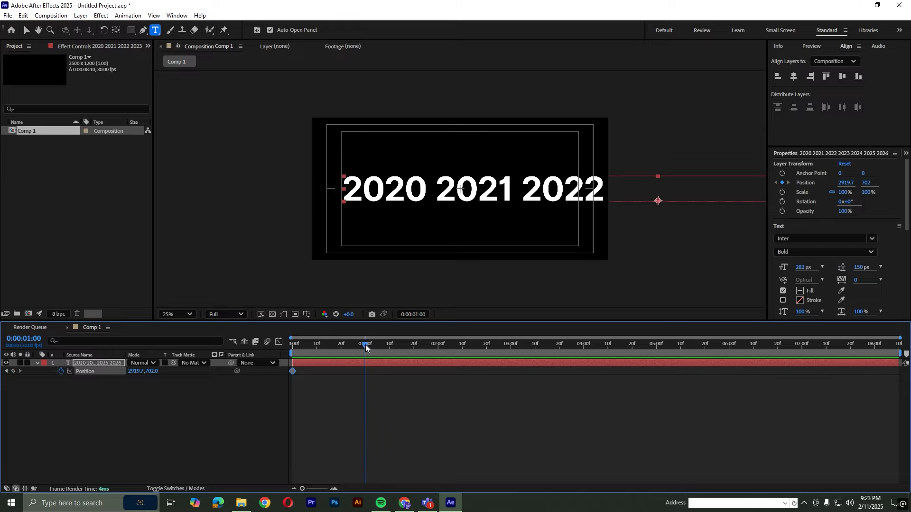
left_click_drag(849, 183, 281, 239)
left_click(380, 380)
key("Home")
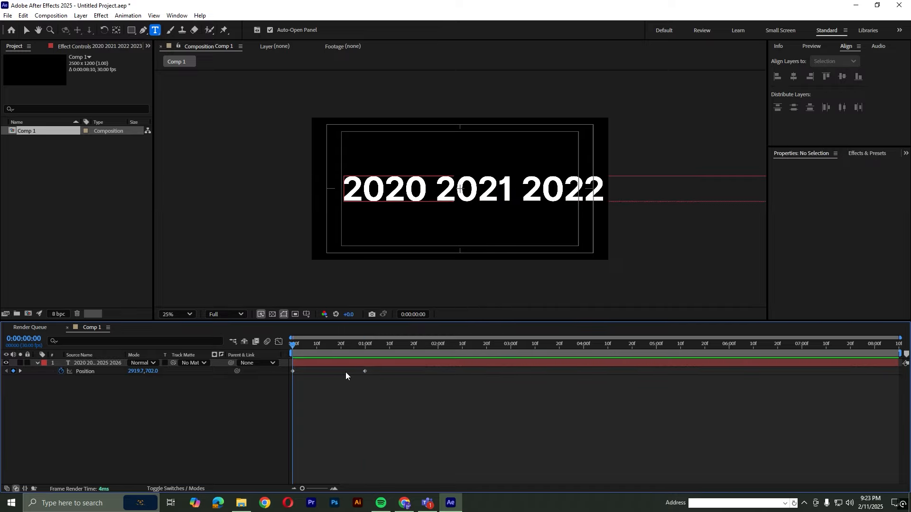
Apply Easy Ease to both Position keyframes of the text layer
left_click_drag(374, 376, 287, 369)
right_click(291, 370)
mouse_move(377, 363)
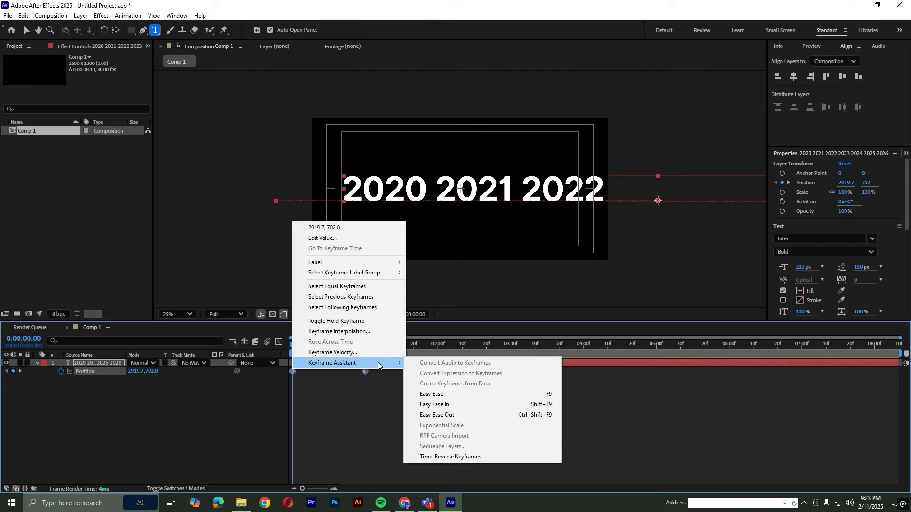
left_click(442, 396)
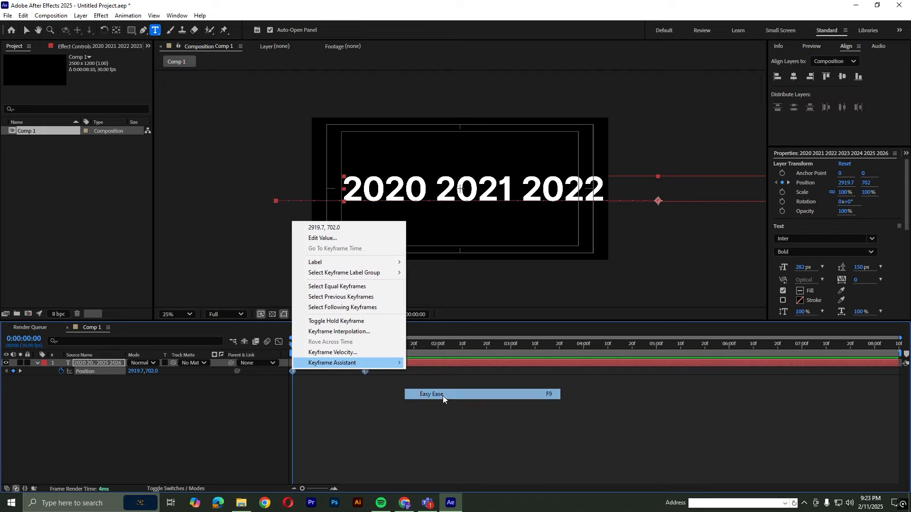
Reshape the Position speed graph into a sharp early peak with a long gradual slow-down, and preview the motion
left_click(278, 342)
left_click_drag(382, 453, 329, 463)
key("space")
Extend the scroll by shifting the end Position keyframe to about 0:00:01:05, previewing the motion, and return to the keyframe view at the start
key("space")
left_click_drag(365, 462, 370, 462)
key("space")
key("space")
key("space")
key("space")
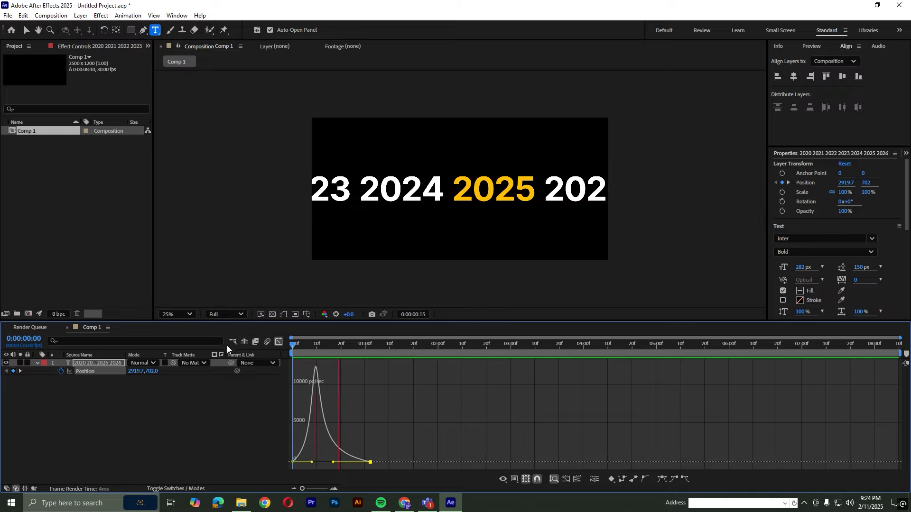
left_click_drag(312, 462, 314, 462)
key("space")
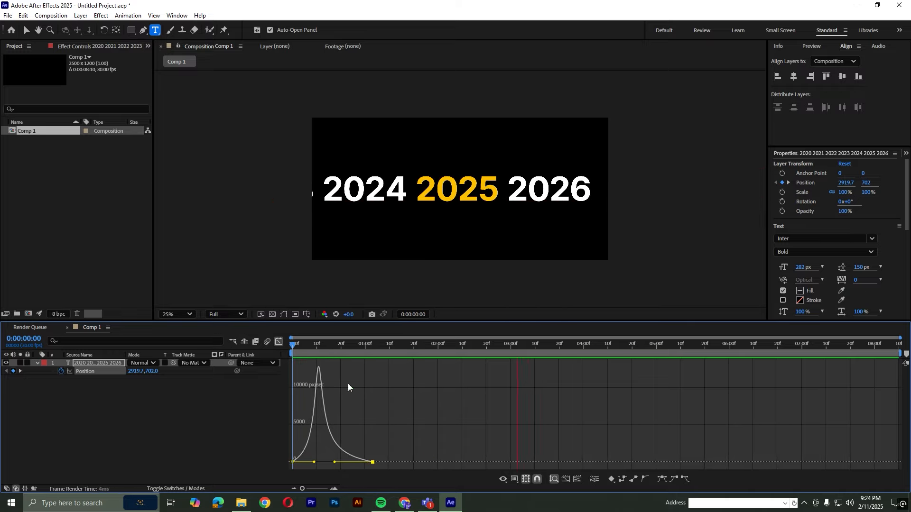
left_click_drag(373, 462, 377, 462)
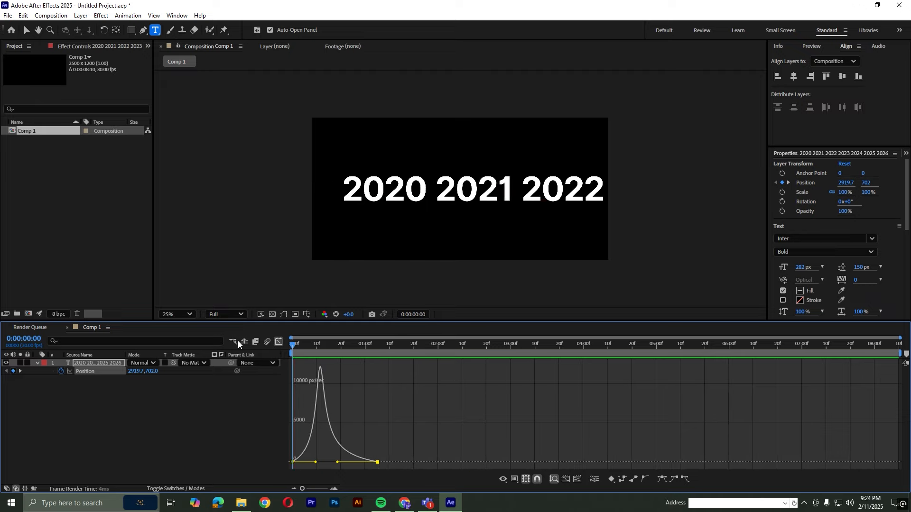
left_click(279, 342)
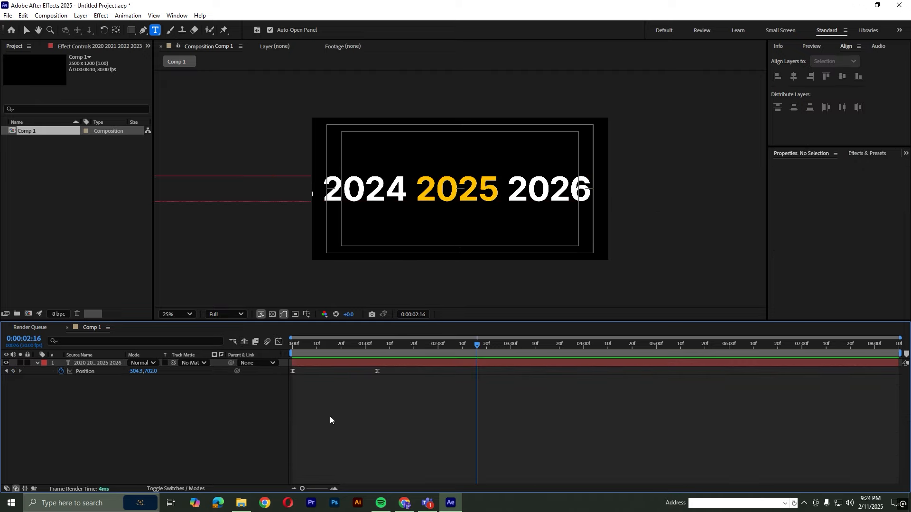
key("Home")
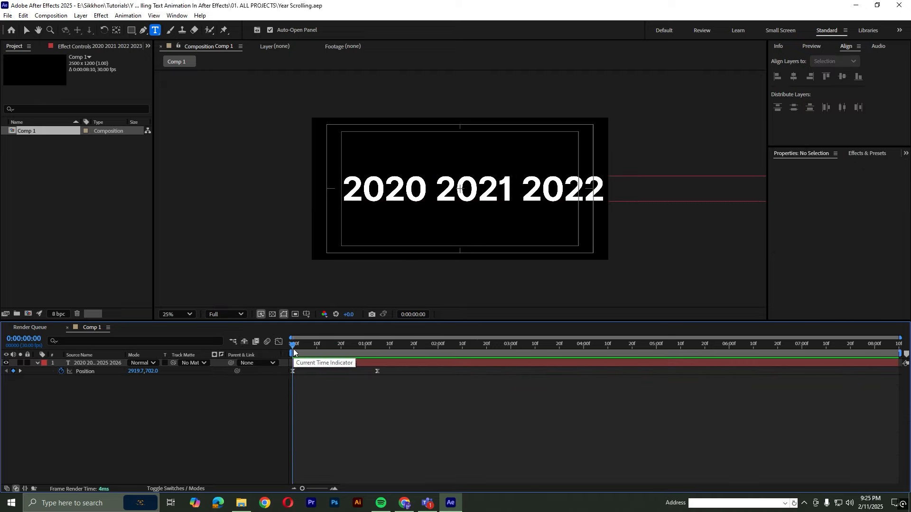
Create a second composition that is 1920 px wide and 1080 px high
left_click(54, 167)
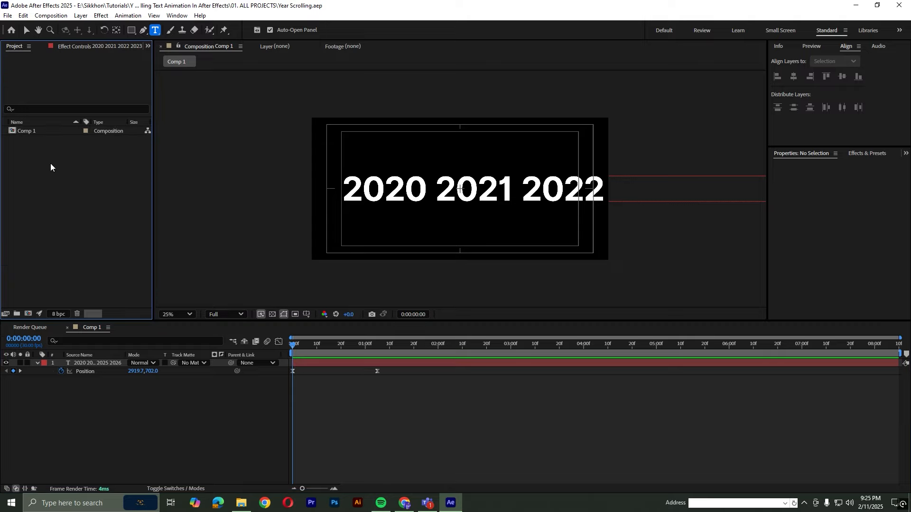
right_click(50, 163)
left_click(72, 169)
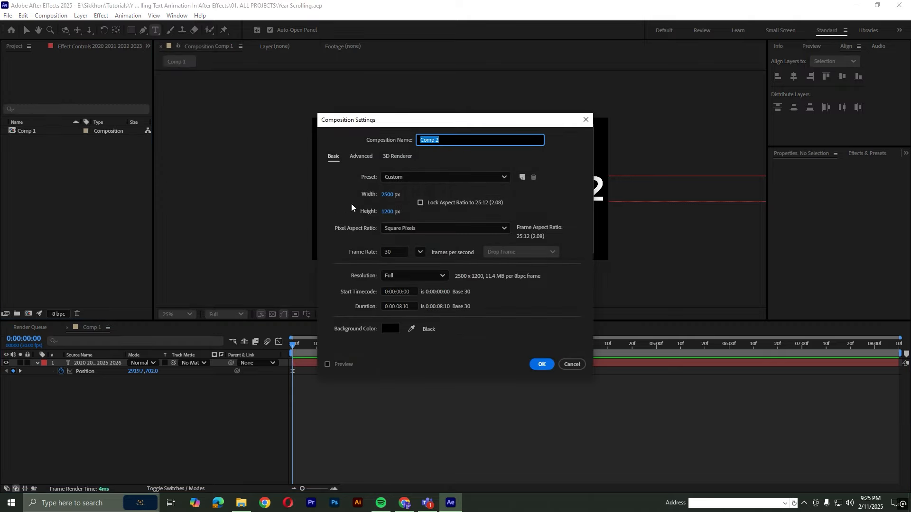
left_click(388, 194)
type("1920")
left_click(389, 212)
type("1080")
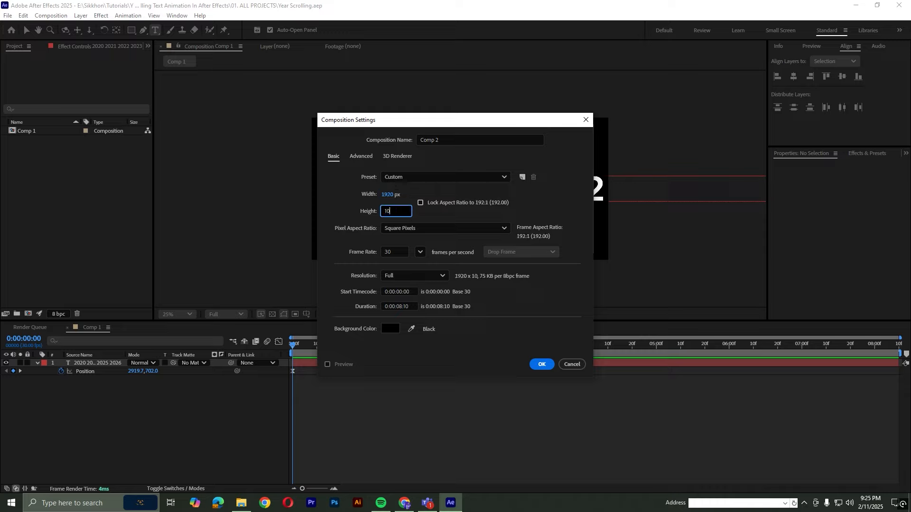
left_click(548, 365)
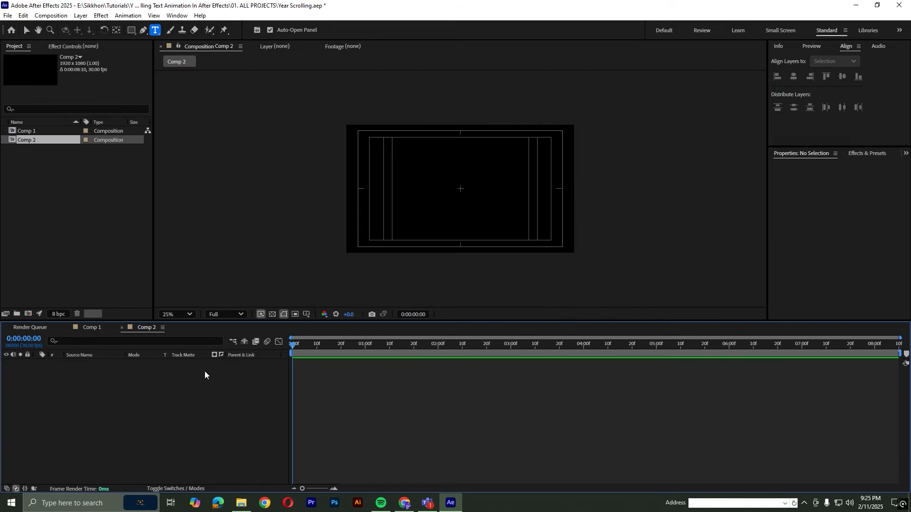
Rename the new composition Comp 2 as Main
right_click(32, 140)
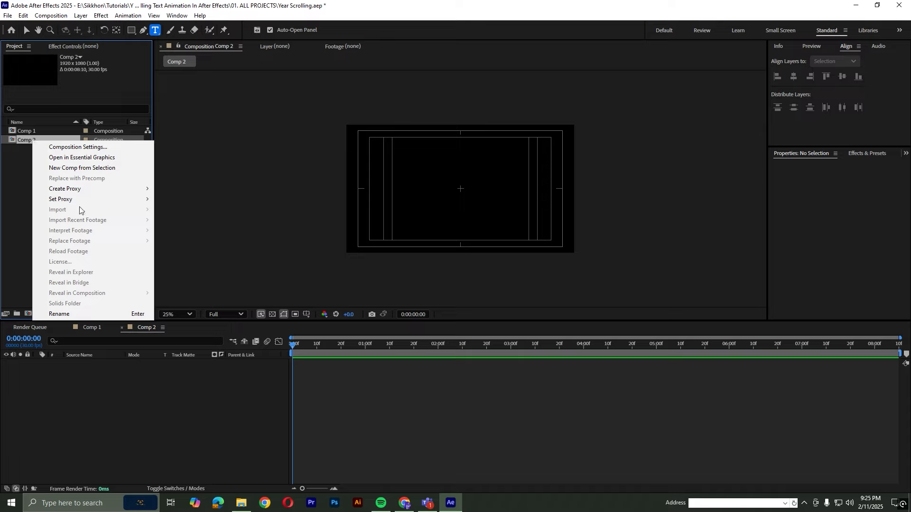
left_click(79, 314)
type("Main")
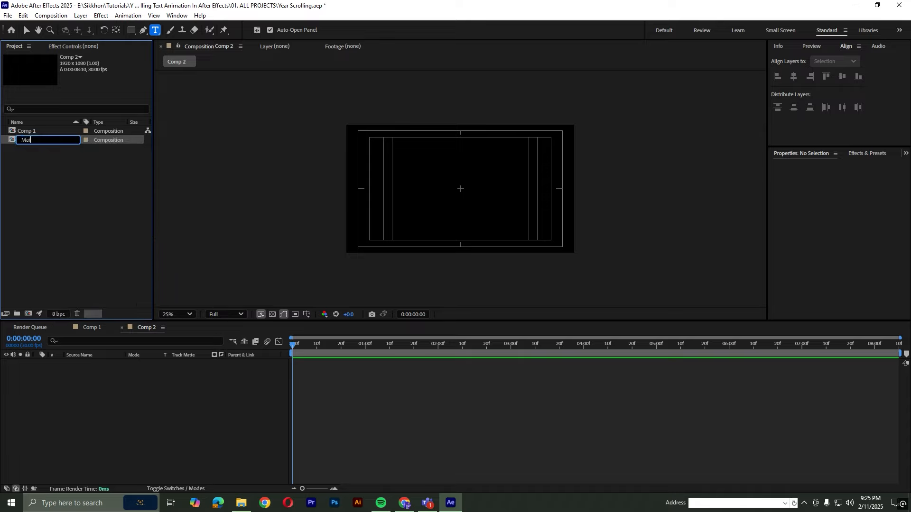
left_click(68, 185)
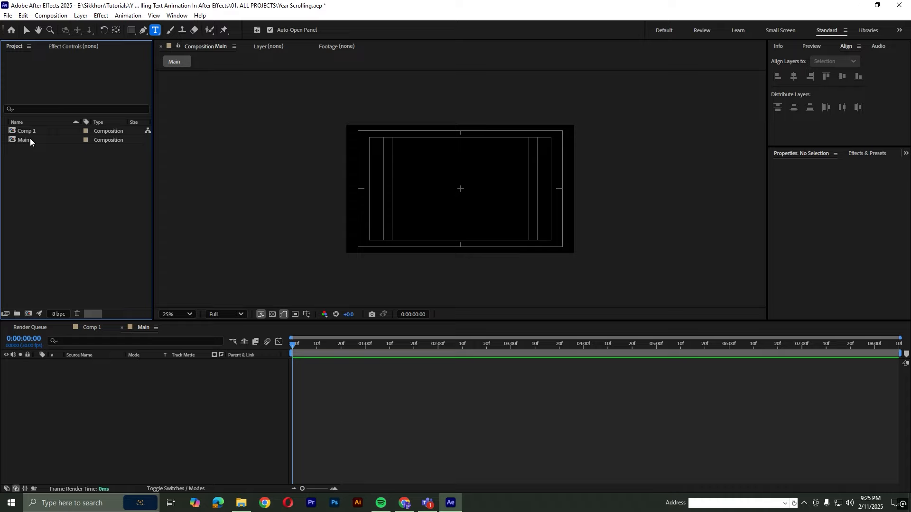
Add Comp 1 as a layer in the Main composition and scale it to 80%, previewing the year scroll
left_click_drag(30, 130, 92, 364)
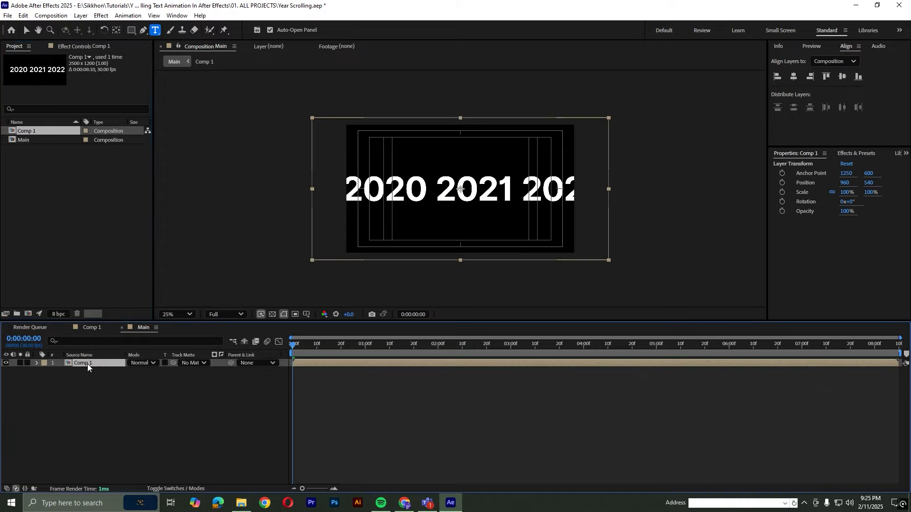
left_click(121, 372)
left_click(98, 363)
left_click_drag(848, 192, 767, 181)
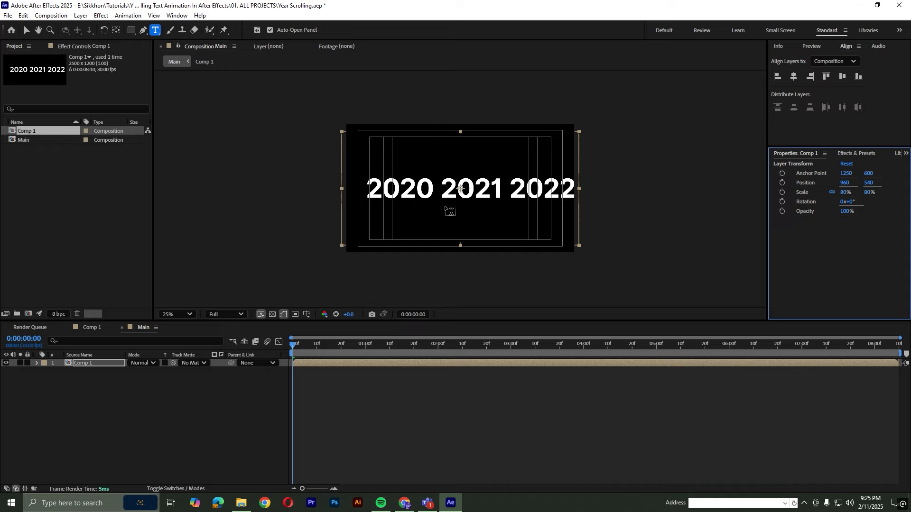
scroll(450, 211, "up", 2)
key("space")
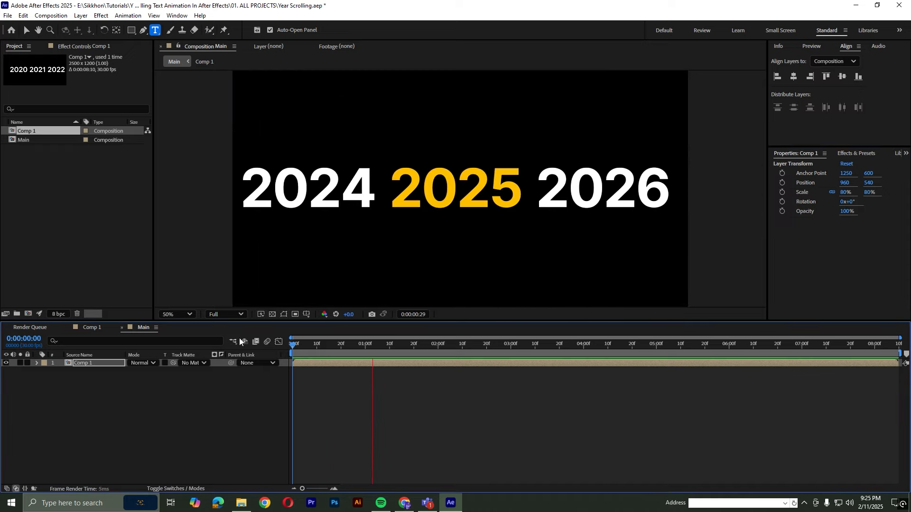
key("space")
key("space")
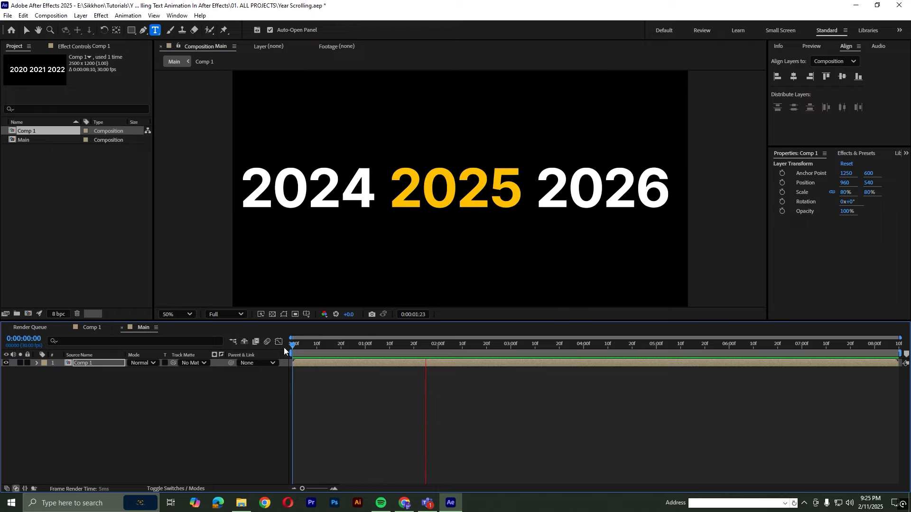
Add a new adjustment layer above the Comp 1 layer in the Main composition
left_click(109, 386)
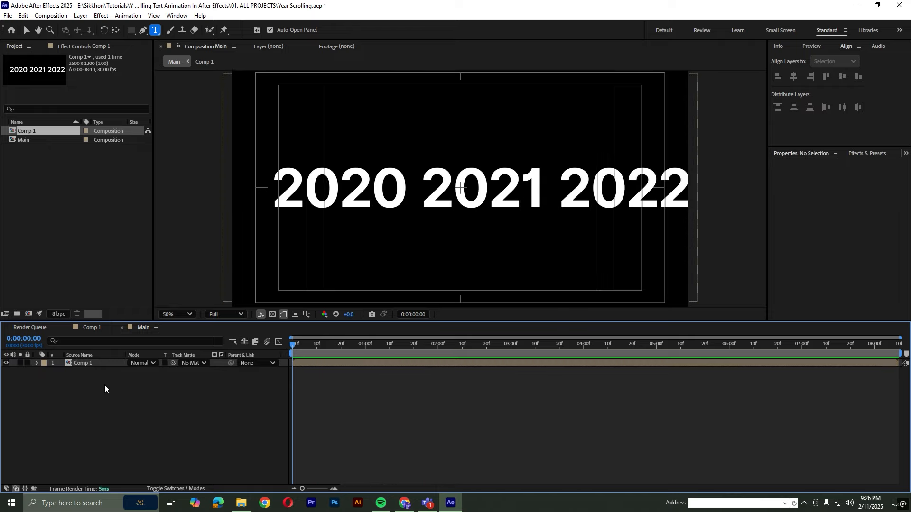
right_click(104, 385)
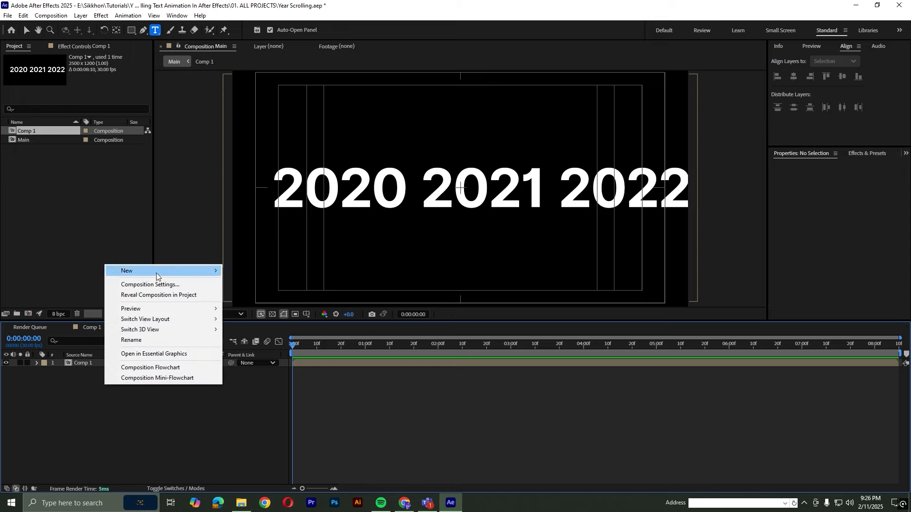
mouse_move(156, 274)
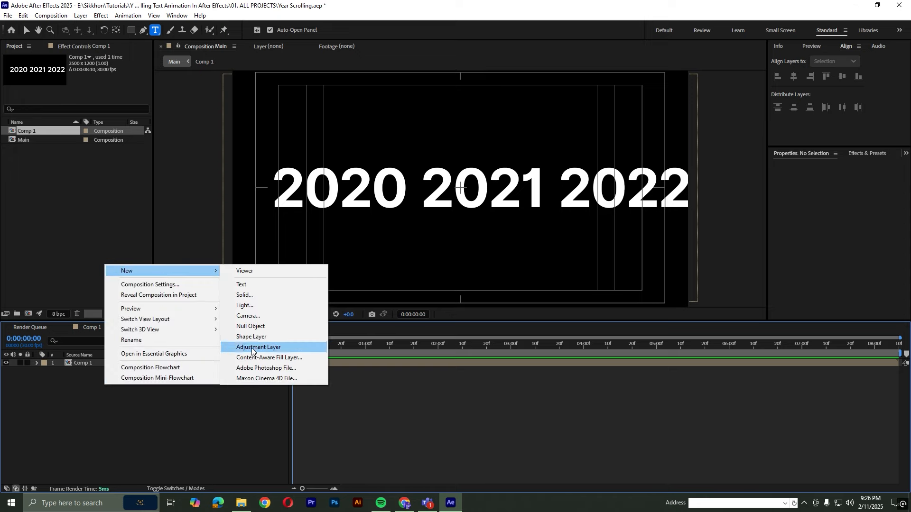
left_click(278, 349)
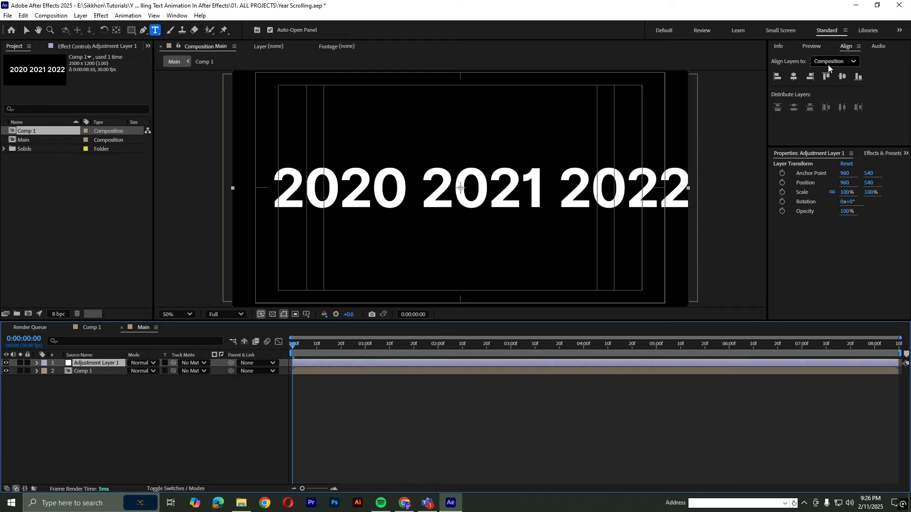
Search the effects for "cc cy" to find CC Cylinder for the adjustment layer
left_click(874, 154)
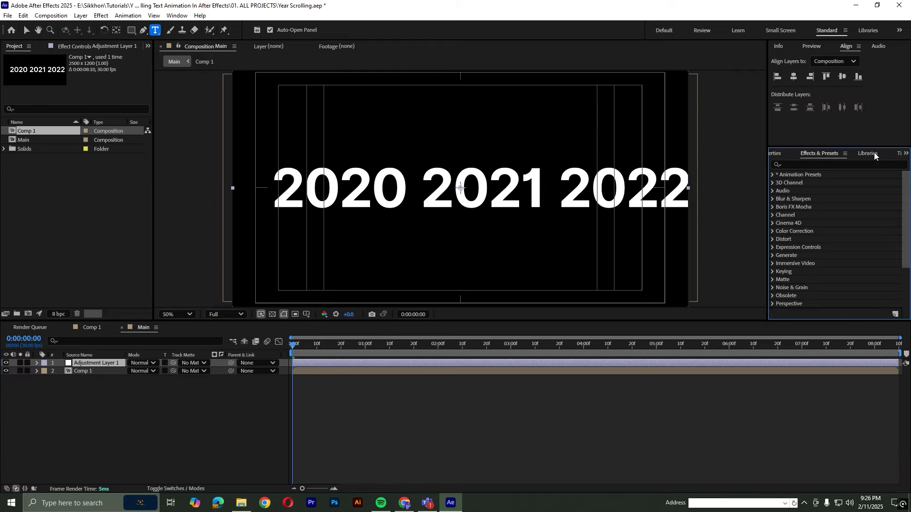
left_click(805, 165)
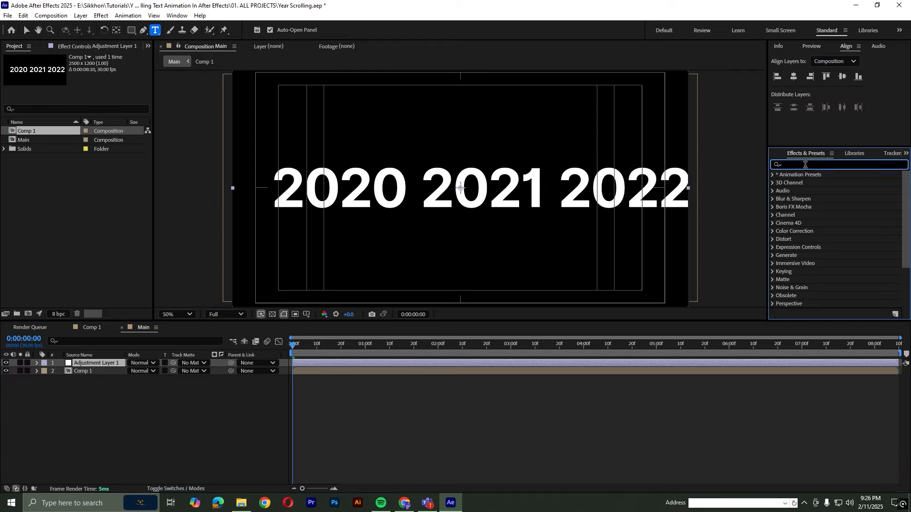
type("cc cy")
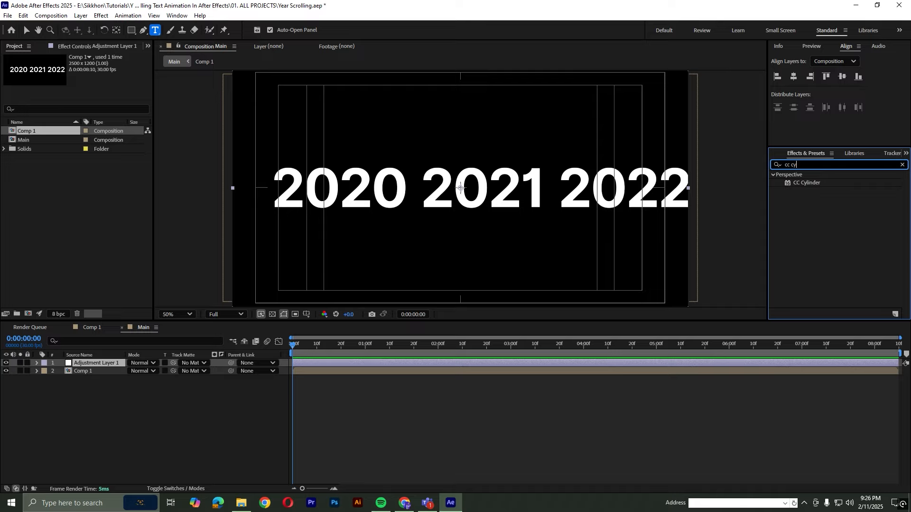